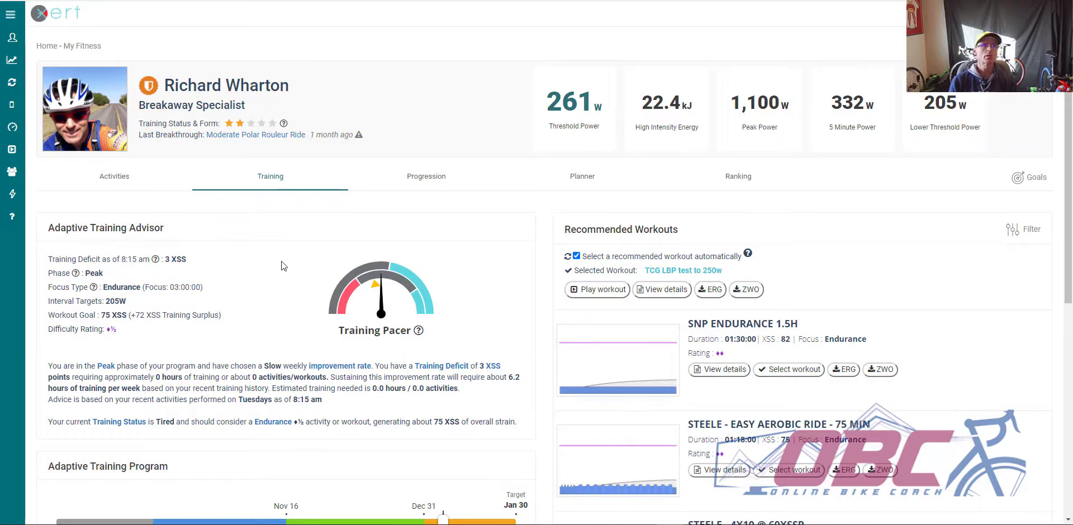
- Show the Planner's Weekly Stats table with hours, ramp rate and suggested focus
click(582, 178)
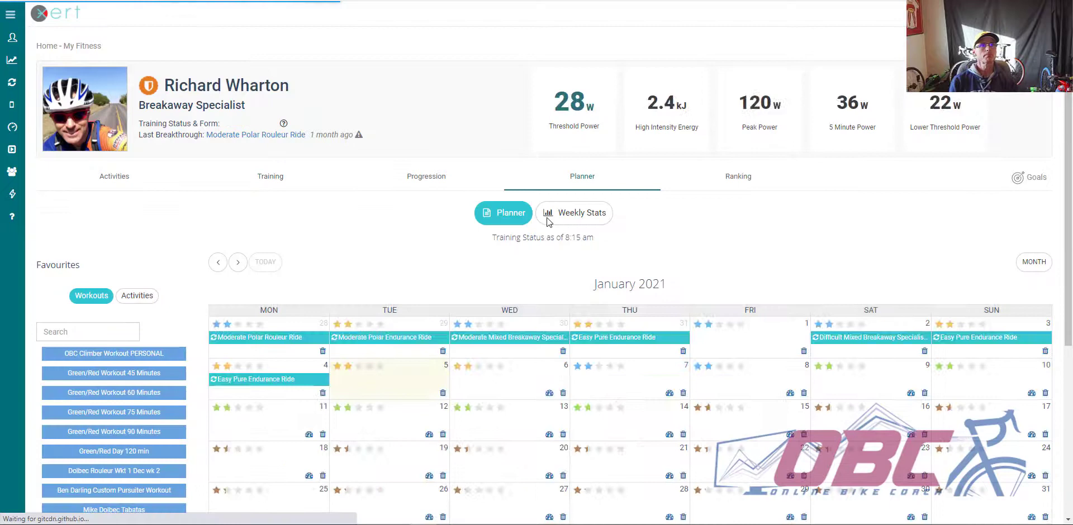
click(550, 219)
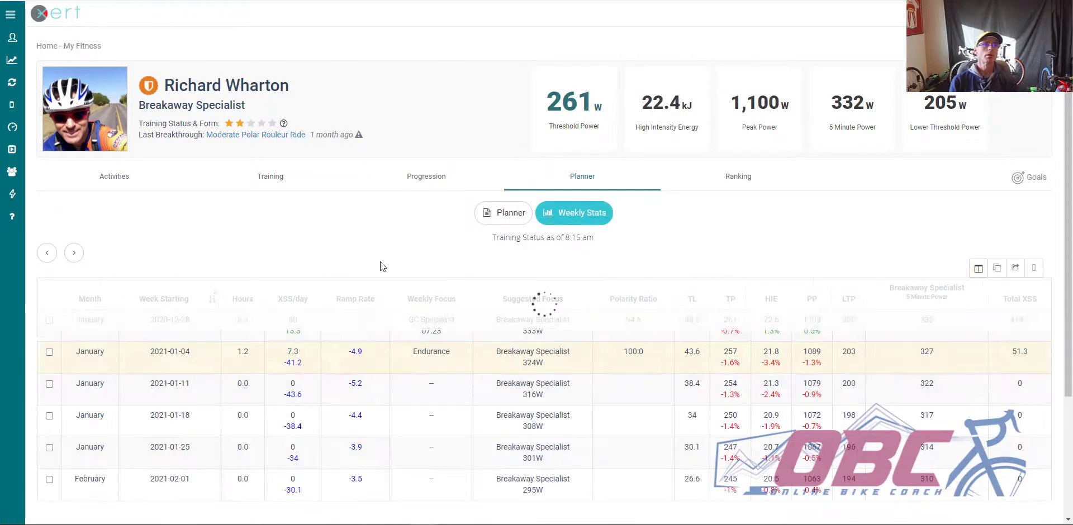
- Step the Weekly Stats back to cover weeks from 30 November 2020
click(45, 254)
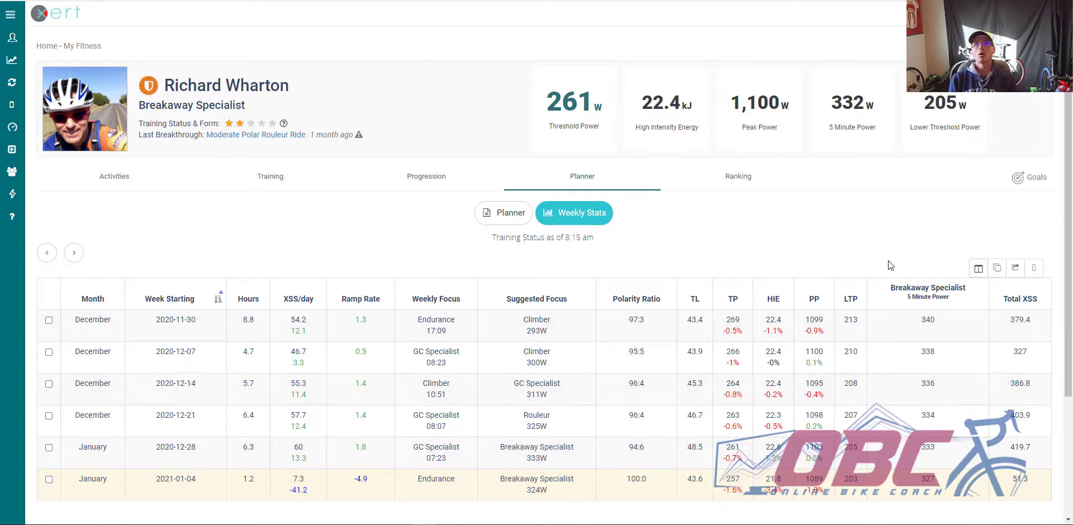
- Close Goals and Settings unchanged and view the Endurance training advice
click(1032, 177)
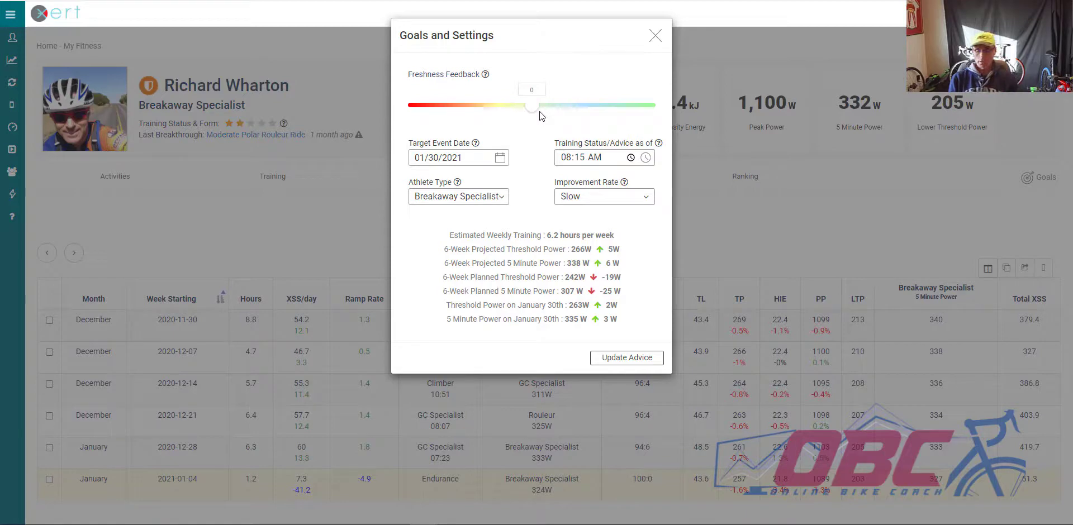
click(656, 38)
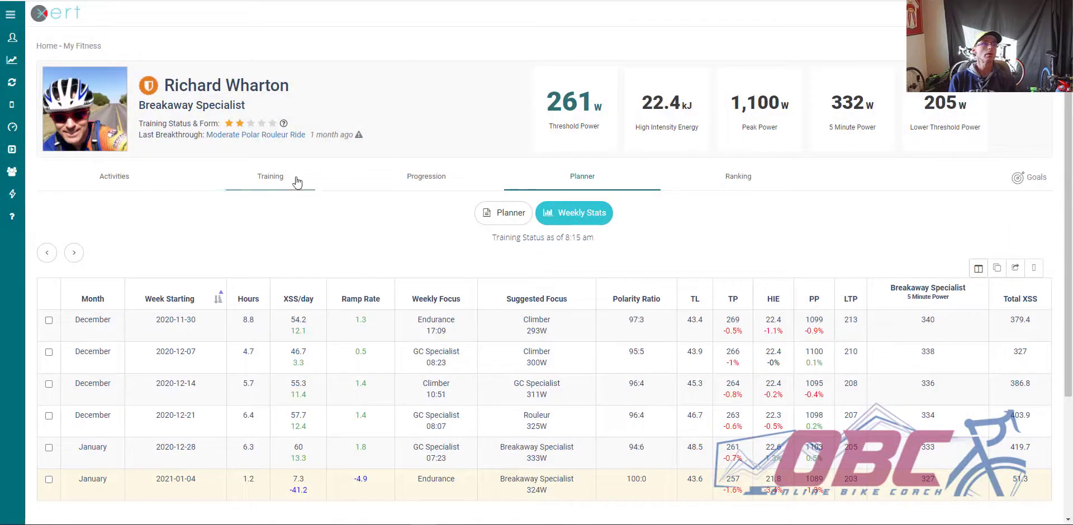
click(273, 178)
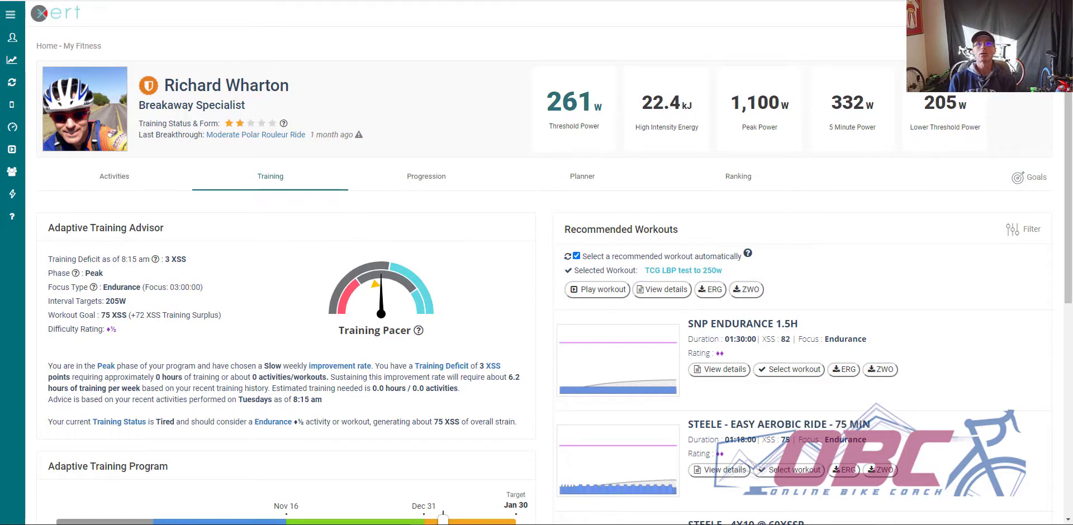
- Set Freshness Feedback to 20 in Goals and update the training advice
click(1032, 178)
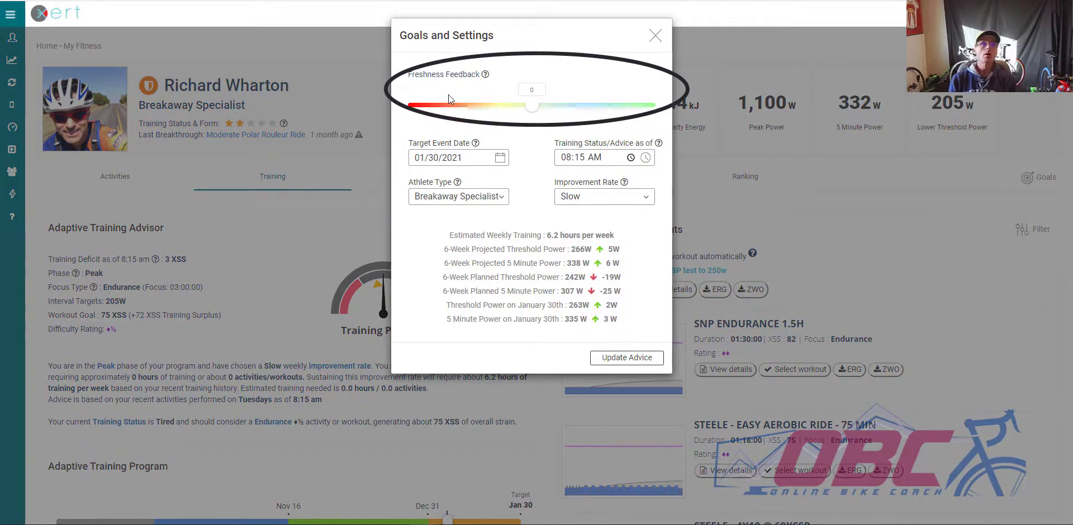
click(568, 105)
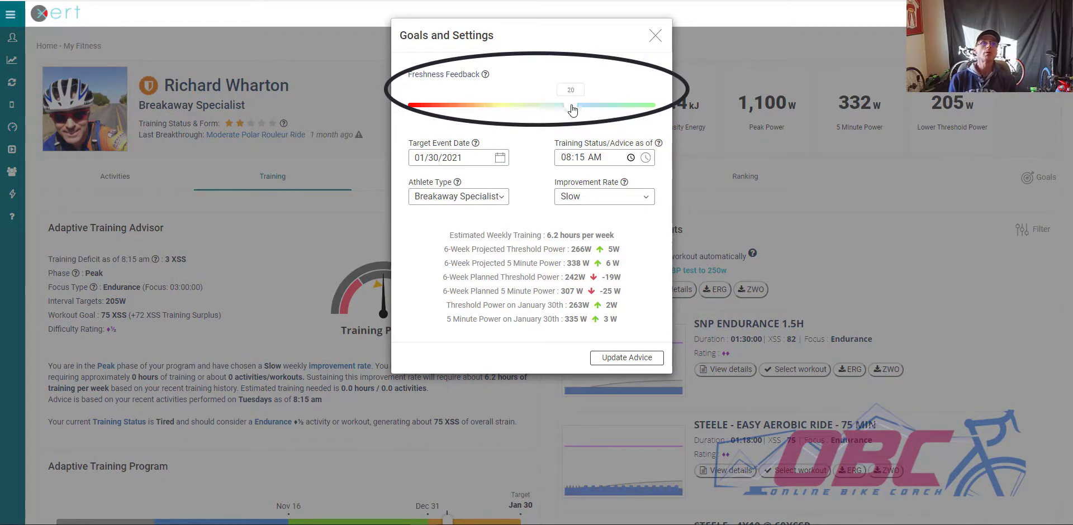
mouse_move(567, 109)
mouse_down()
mouse_move(632, 105)
mouse_move(562, 109)
mouse_up()
click(622, 359)
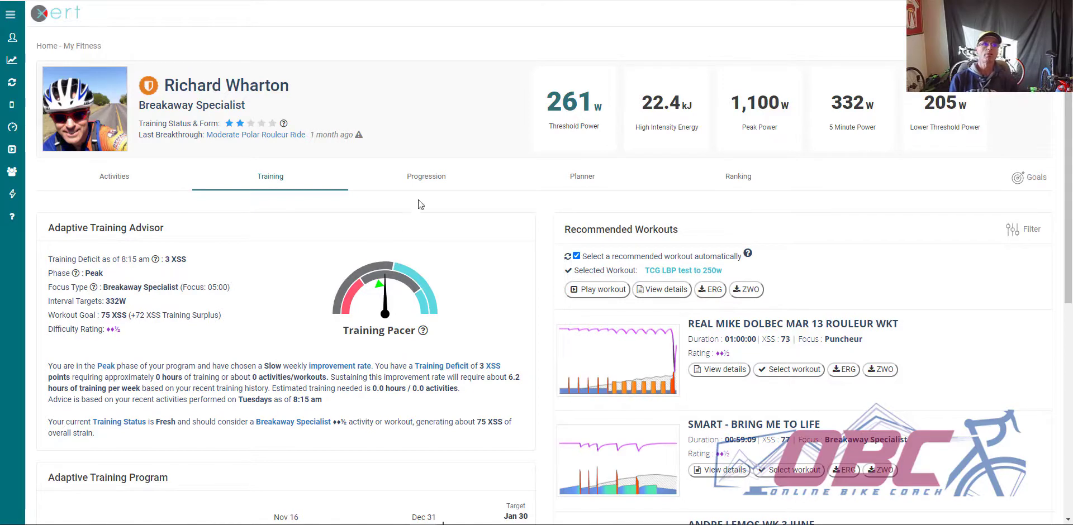
- Scroll the Progression page down to the threshold power, load and form chart
click(426, 176)
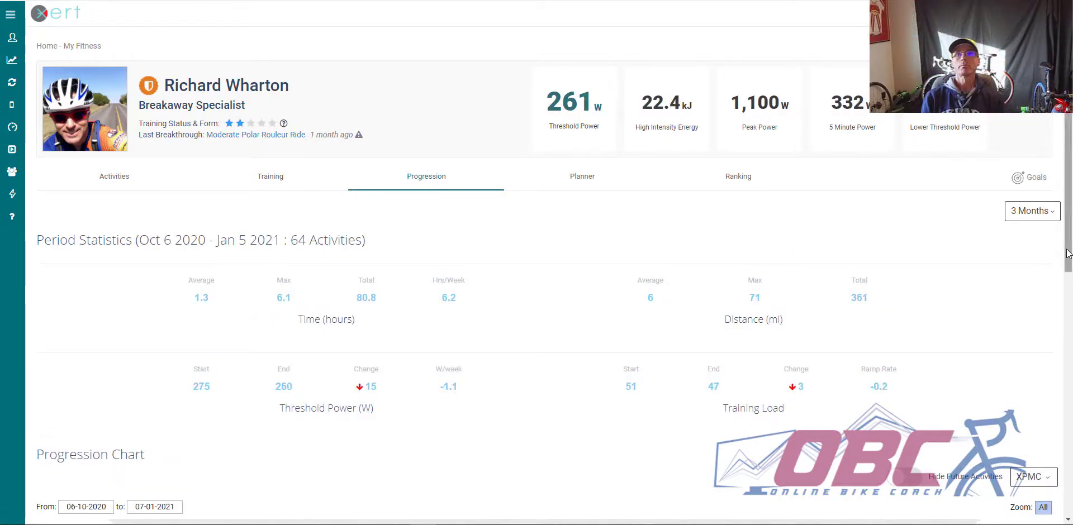
drag(1068, 253, 1070, 372)
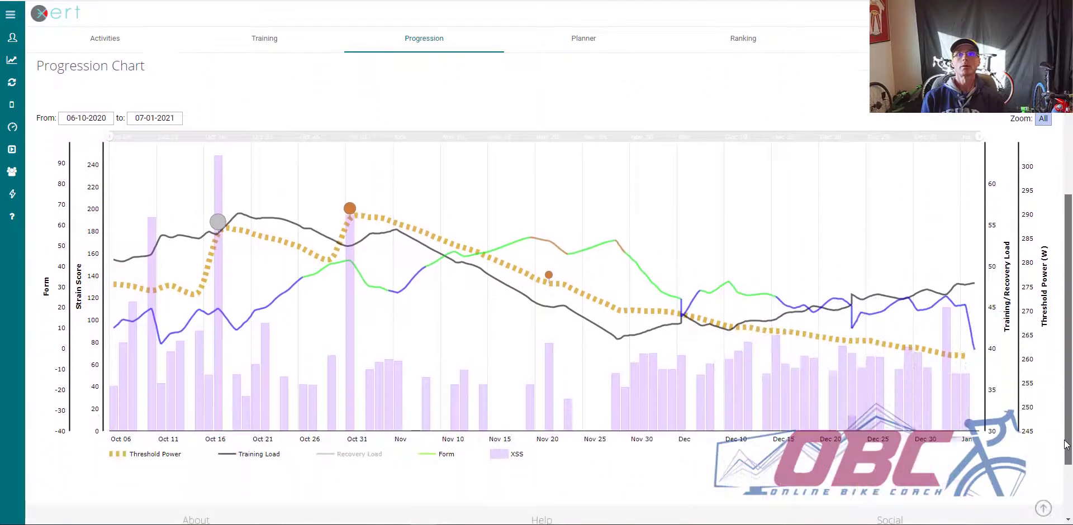
drag(1070, 373, 1063, 455)
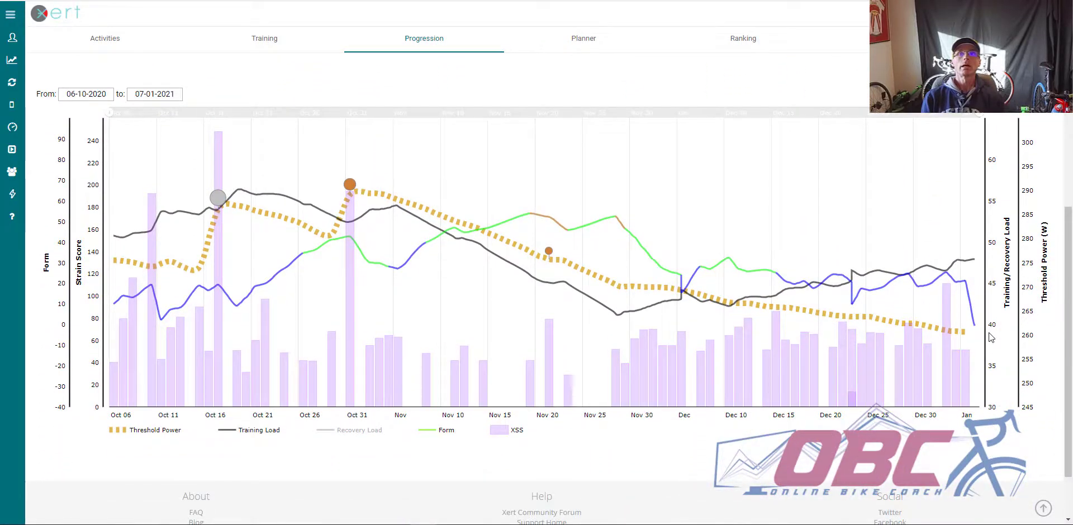